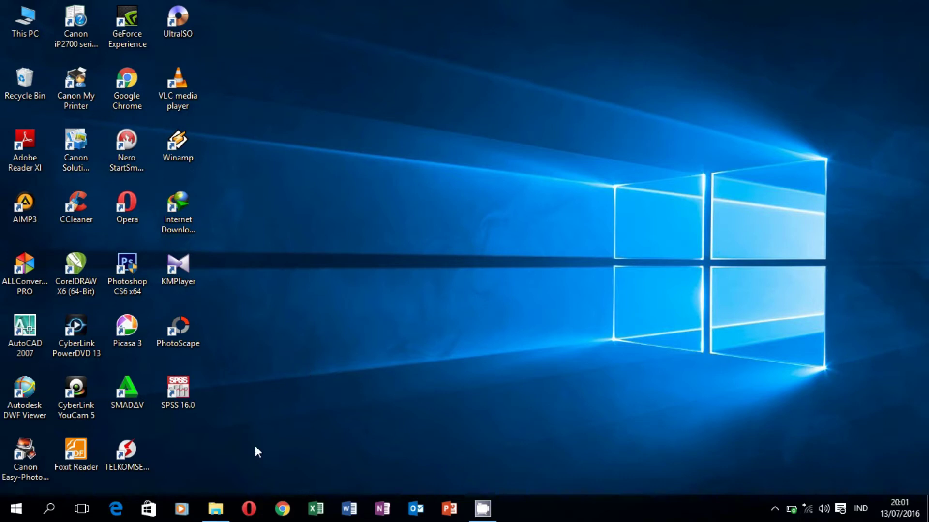
# Open the ARSIS 2.1 workbook from the Bluetooth folder on Local Disk (D:)
pyautogui.moveTo(215, 509)
pyautogui.click(215, 457)
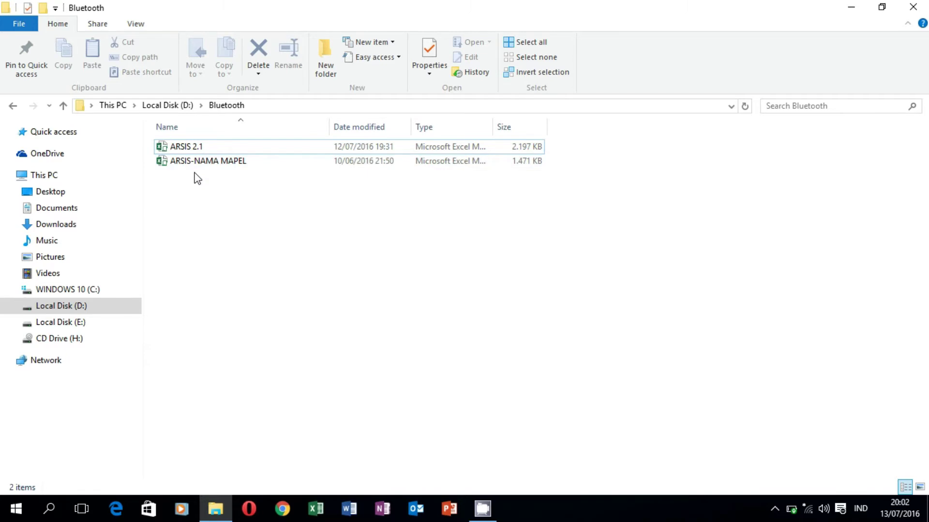
pyautogui.click(208, 145)
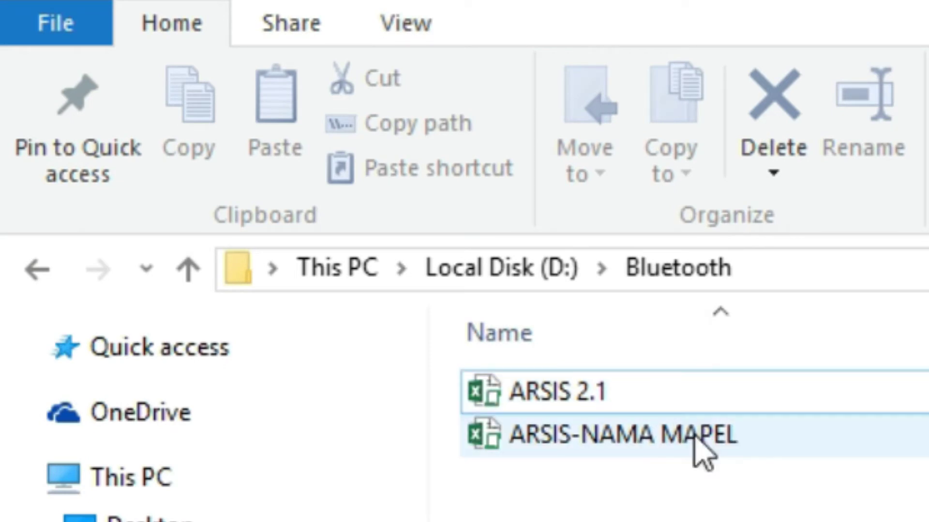
pyautogui.click(697, 447)
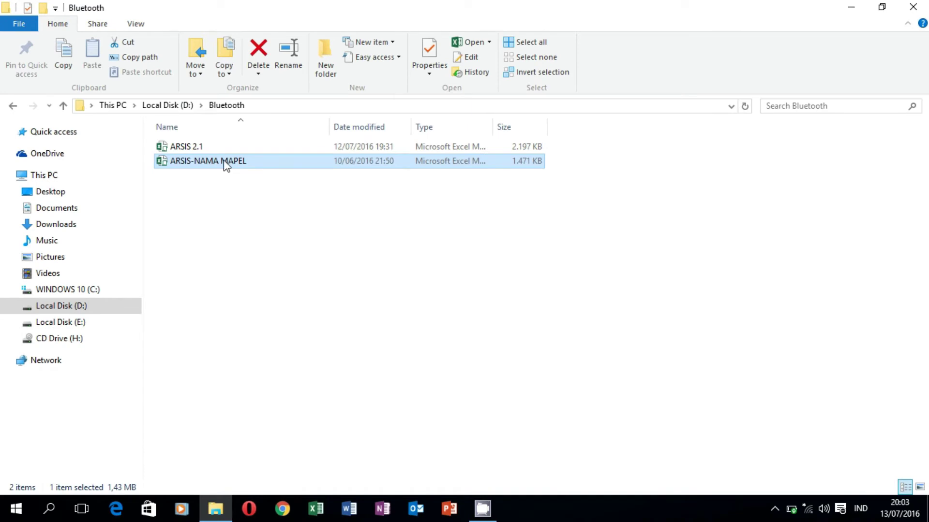
pyautogui.click(212, 151)
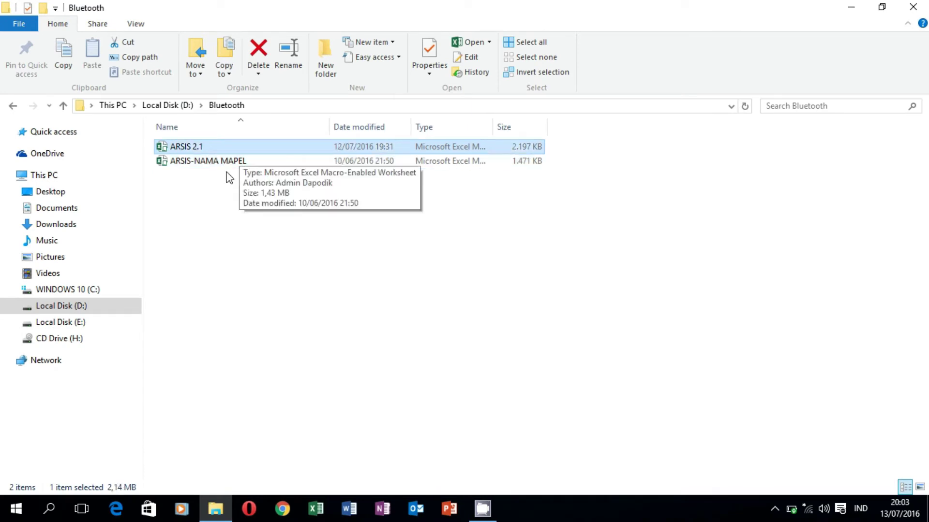
pyautogui.click(228, 162)
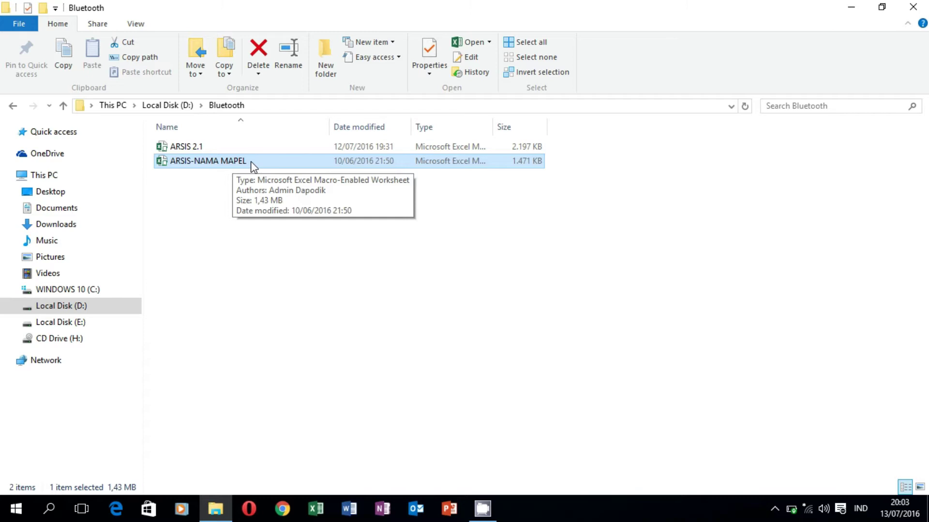
pyautogui.click(205, 146)
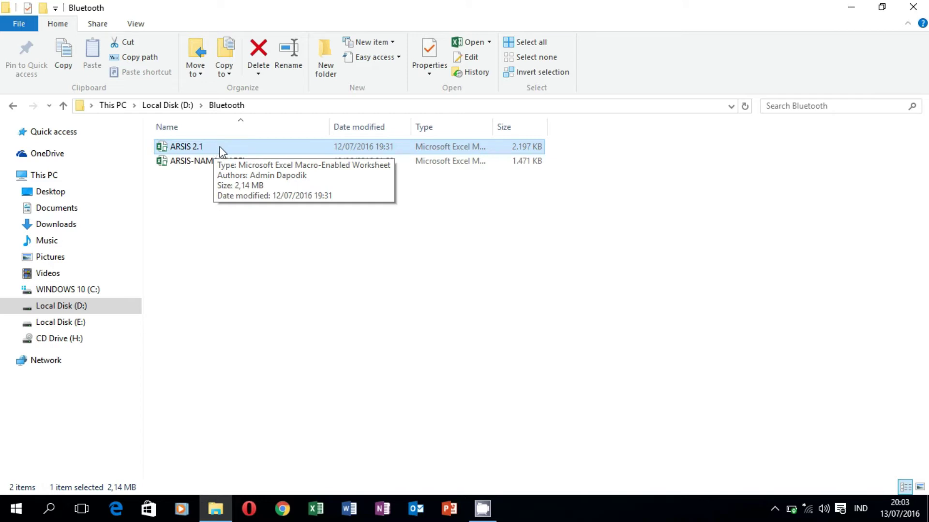
pyautogui.click(216, 181)
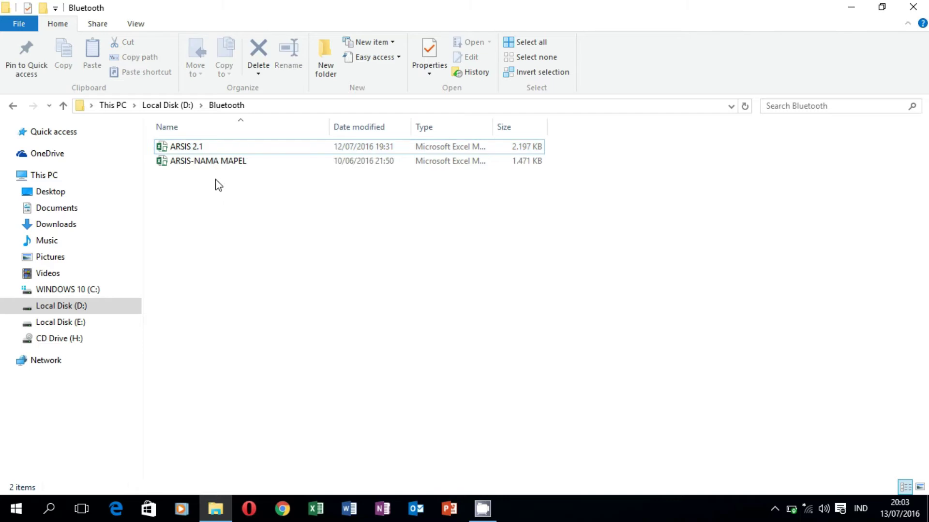
pyautogui.click(216, 151)
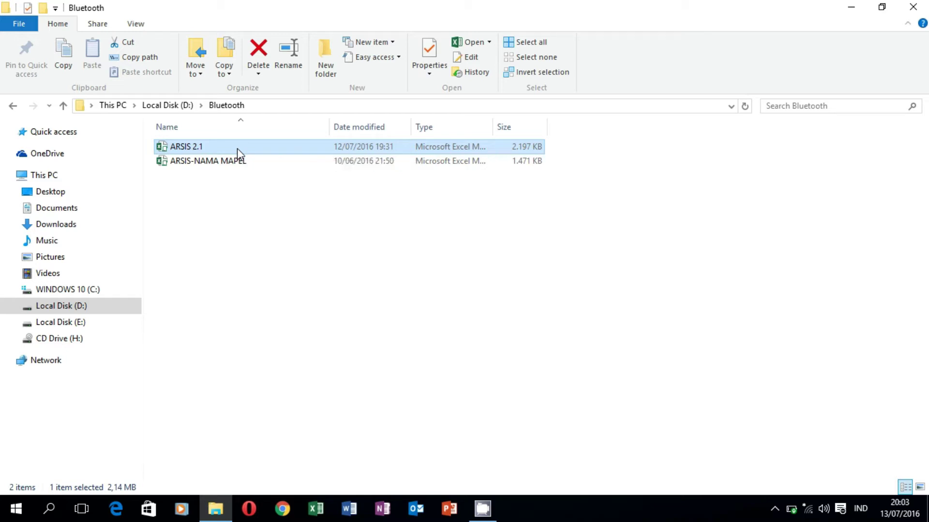
pyautogui.doubleClick(237, 150)
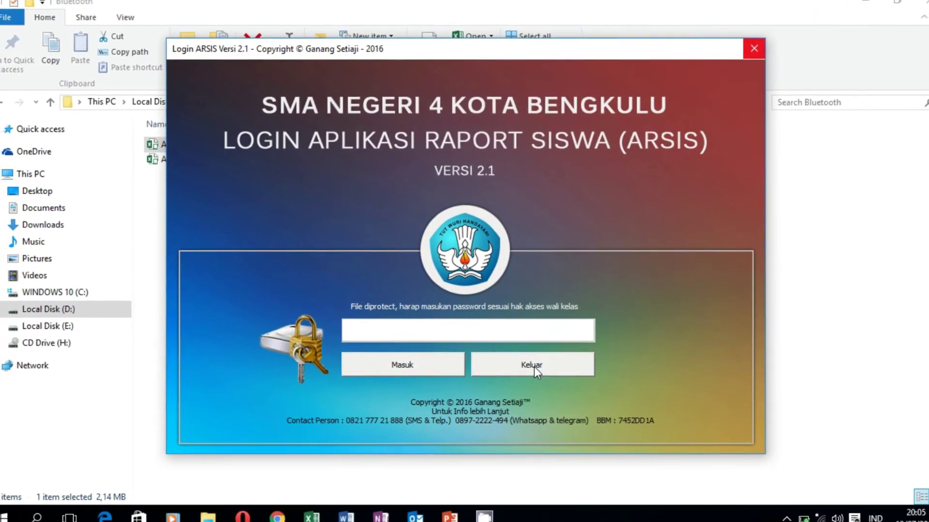
# Try to log in to ARSIS with a homeroom teacher password and dismiss the resulting message
pyautogui.click(533, 365)
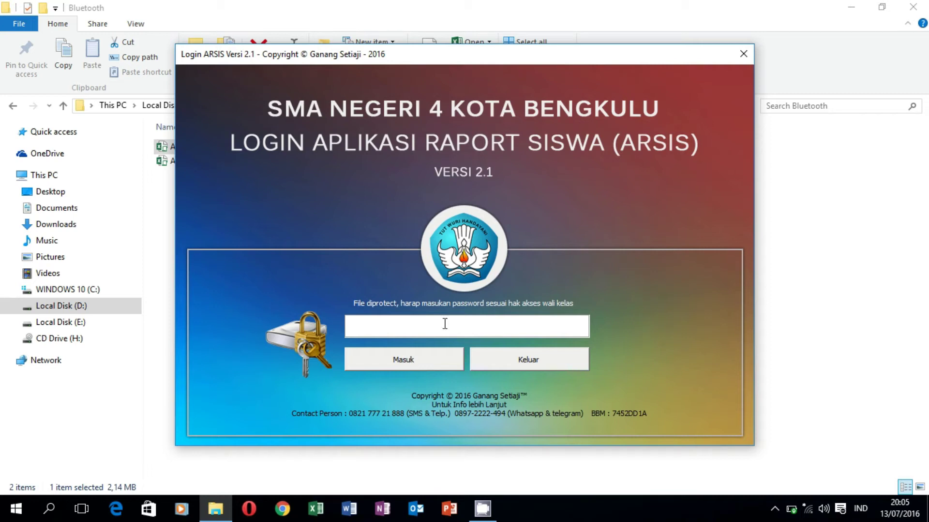
pyautogui.write('******')
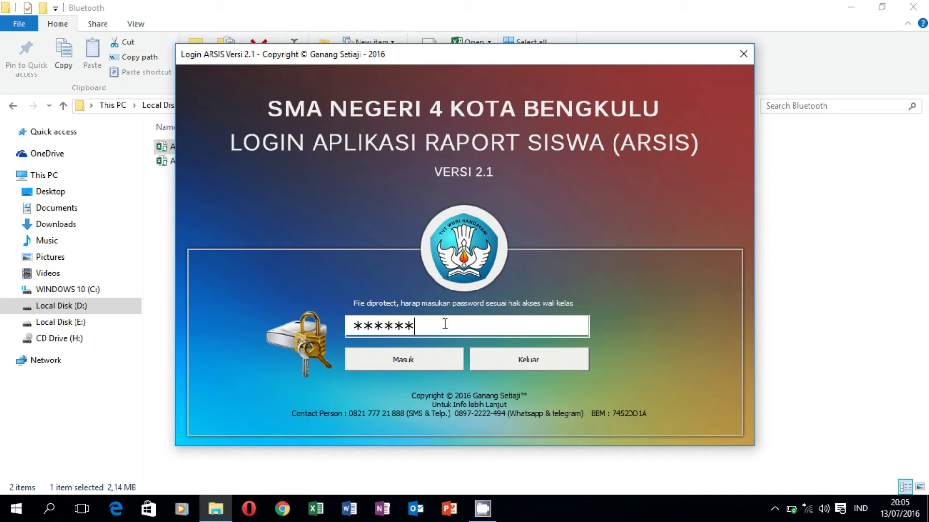
pyautogui.write('****')
pyautogui.click(405, 365)
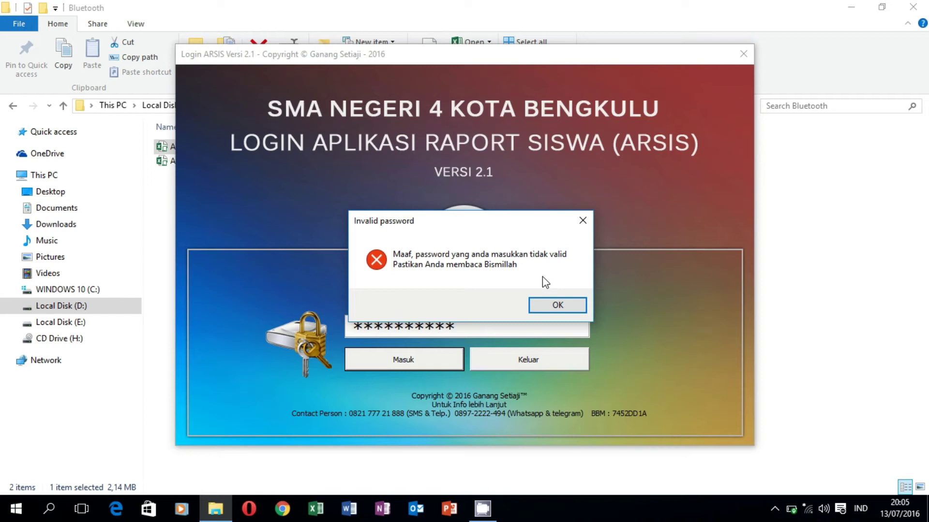
pyautogui.click(558, 307)
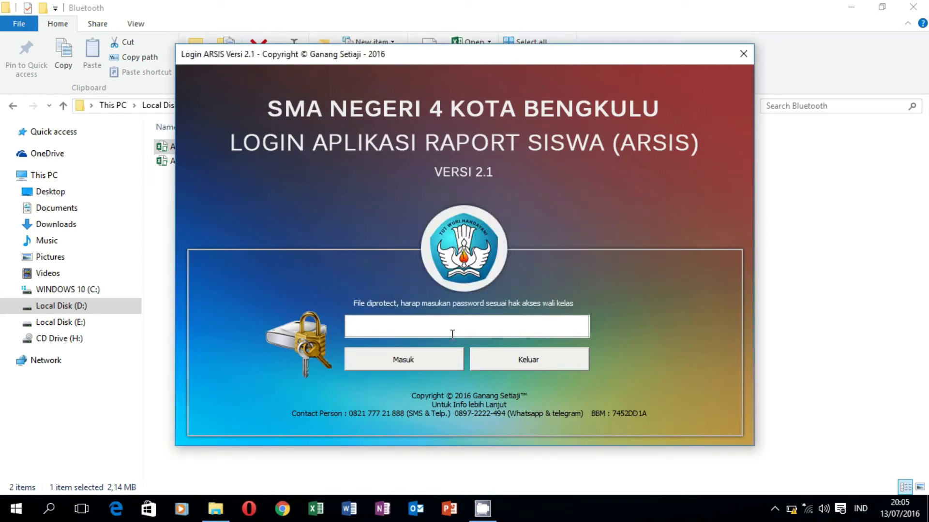
# Enter the homeroom teacher's access password and log in to ARSIS
pyautogui.write('****')
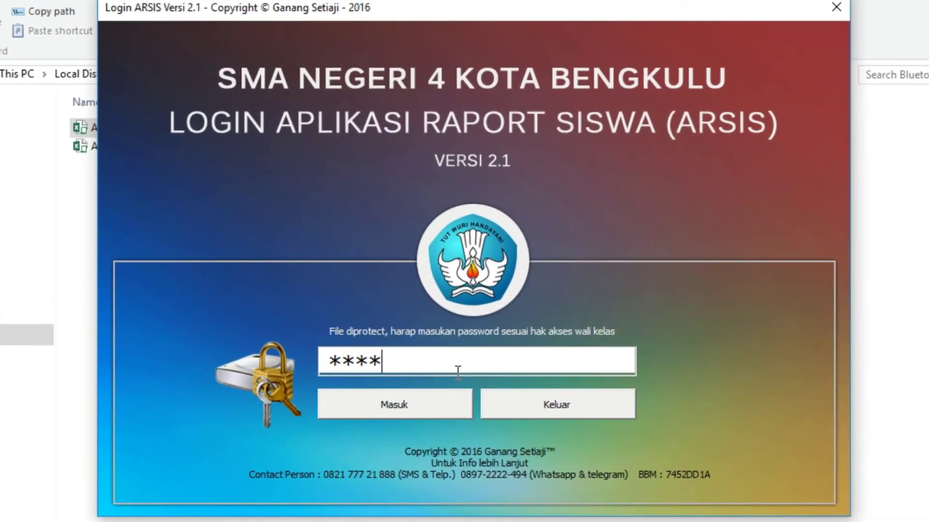
pyautogui.write('*****')
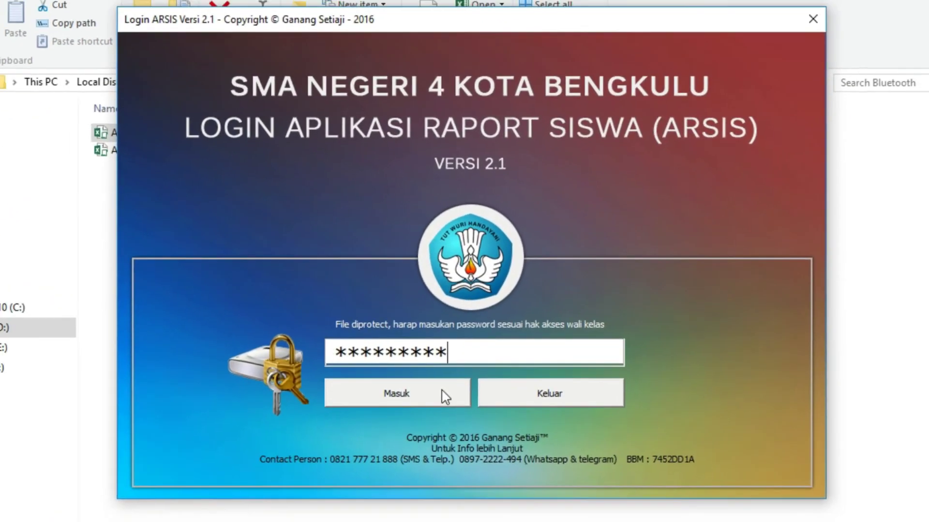
pyautogui.click(442, 401)
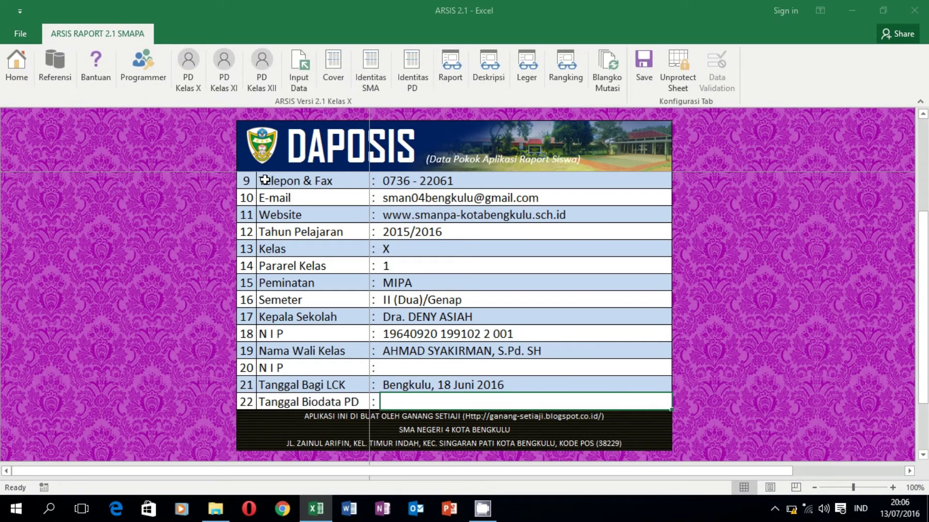
# Examine the DAPOSIS school data field by field, from Nama Sekolah down to Tanggal Biodata PD
pyautogui.scroll(2, 424, 177)
pyautogui.click(424, 177)
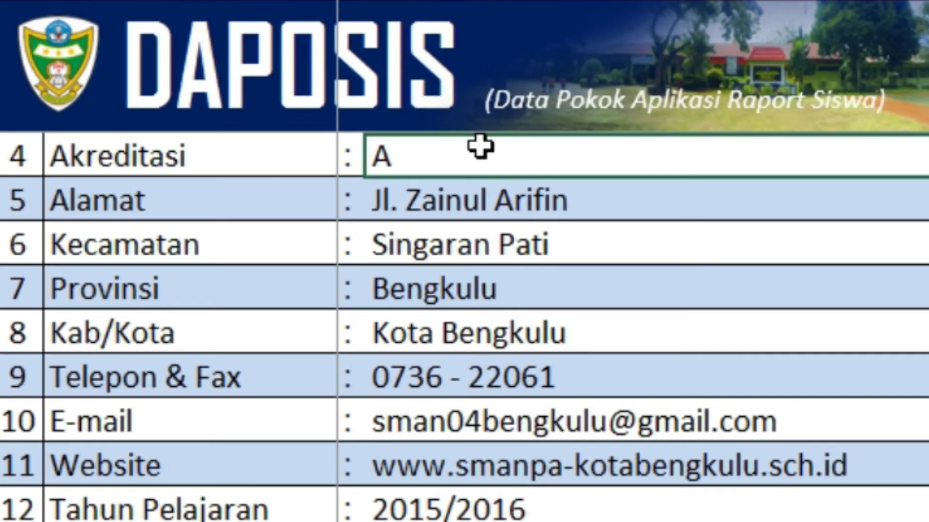
pyautogui.scroll(1, 480, 146)
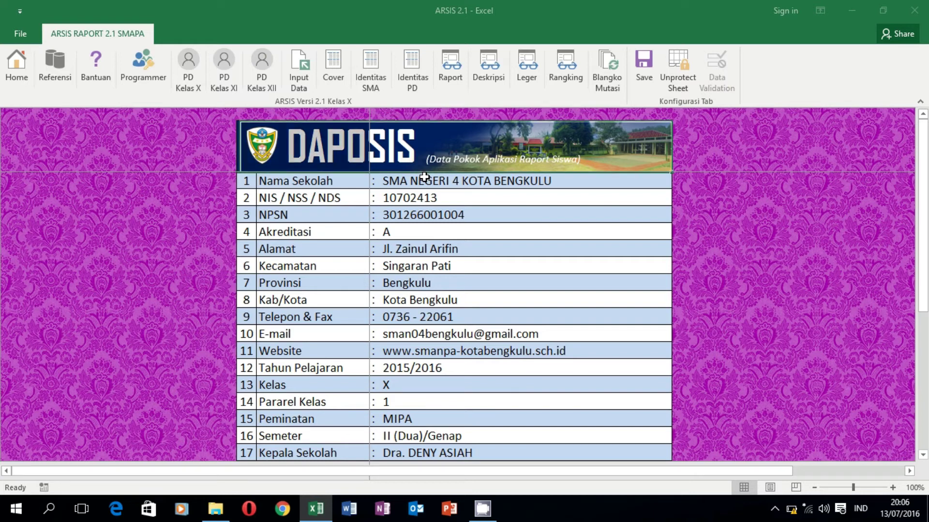
pyautogui.click(424, 177)
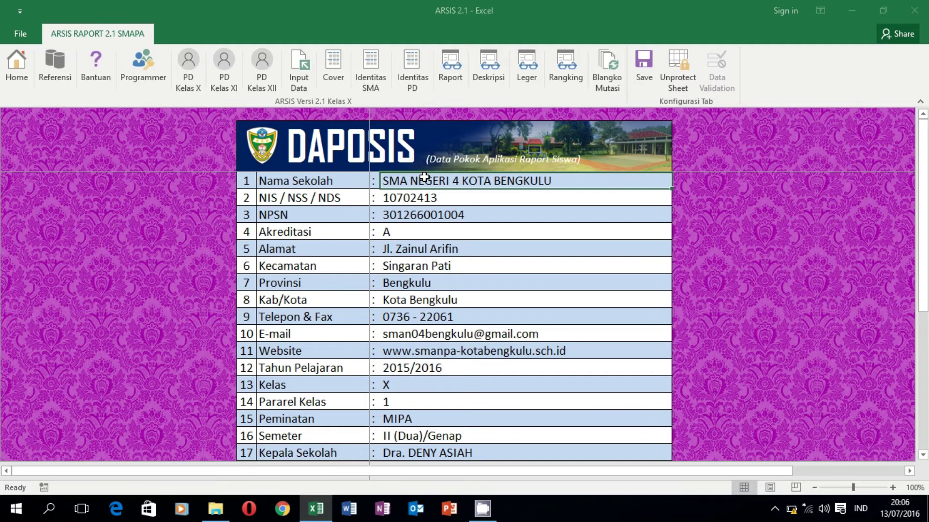
pyautogui.press('Down')
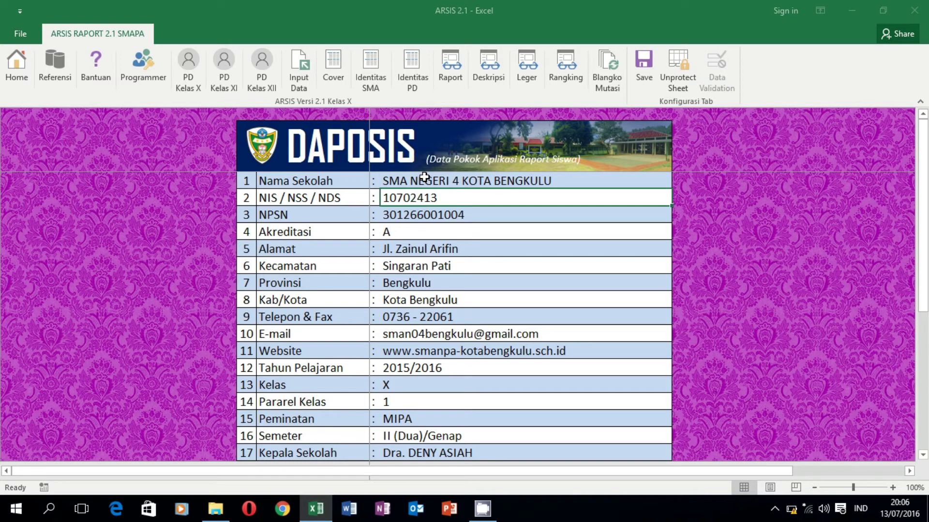
pyautogui.press('Down')
pyautogui.press('Down')
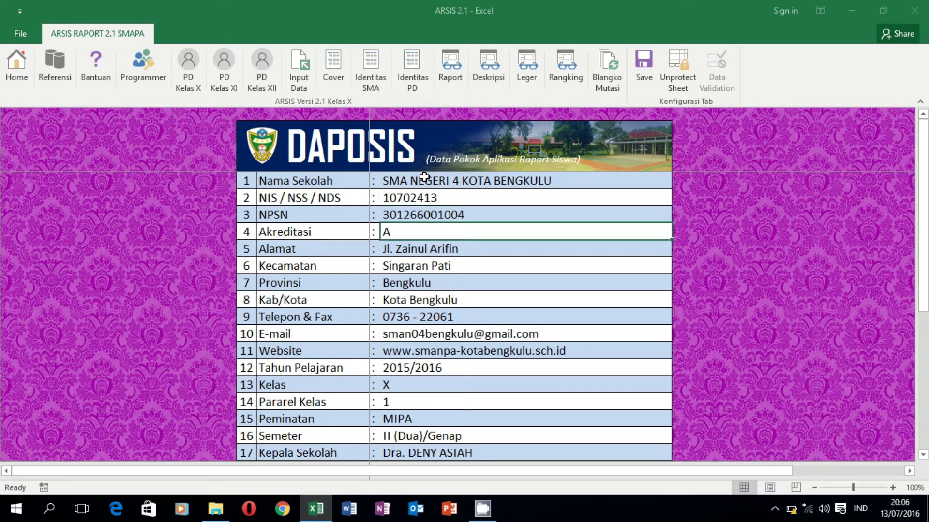
pyautogui.press('Up')
pyautogui.press('Up')
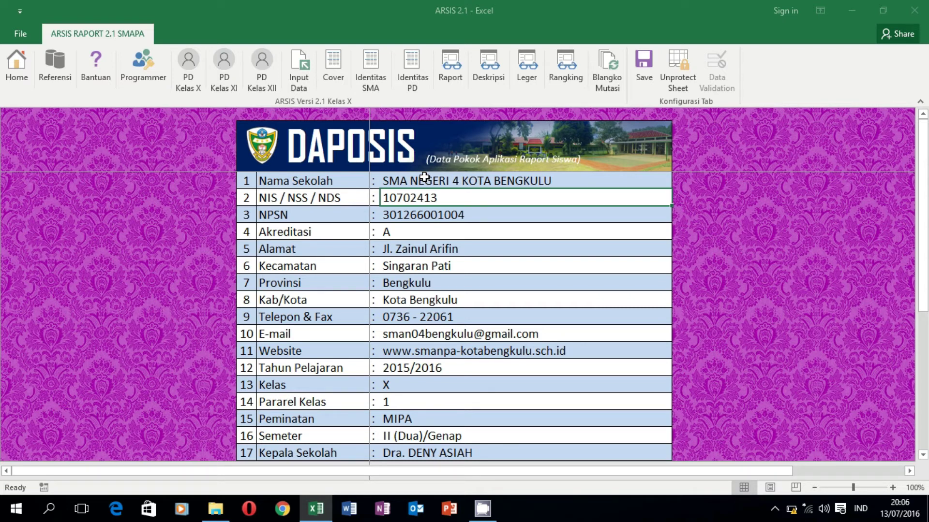
pyautogui.press('Down')
pyautogui.press('Down')
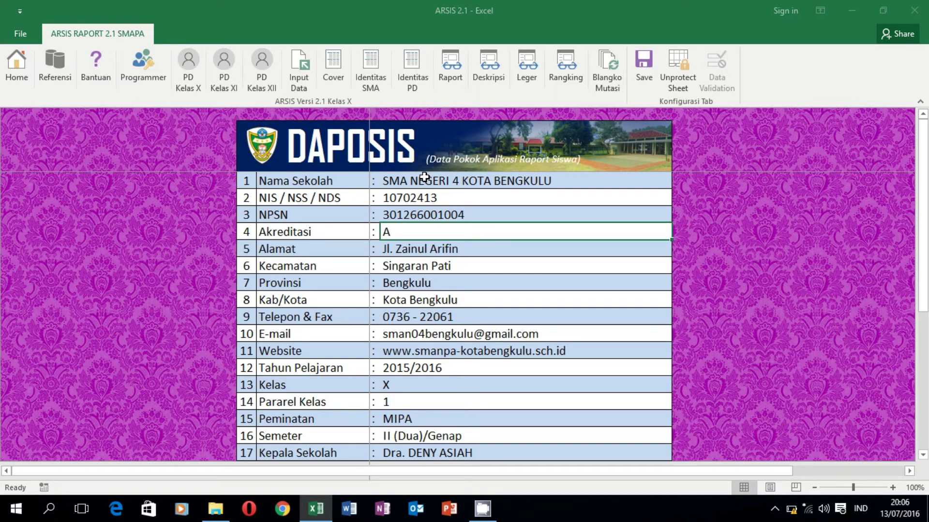
pyautogui.press('Down')
pyautogui.press('Down')
pyautogui.press('Down')
pyautogui.press('Down')
pyautogui.press('Down')
pyautogui.press('Down')
pyautogui.press('Down')
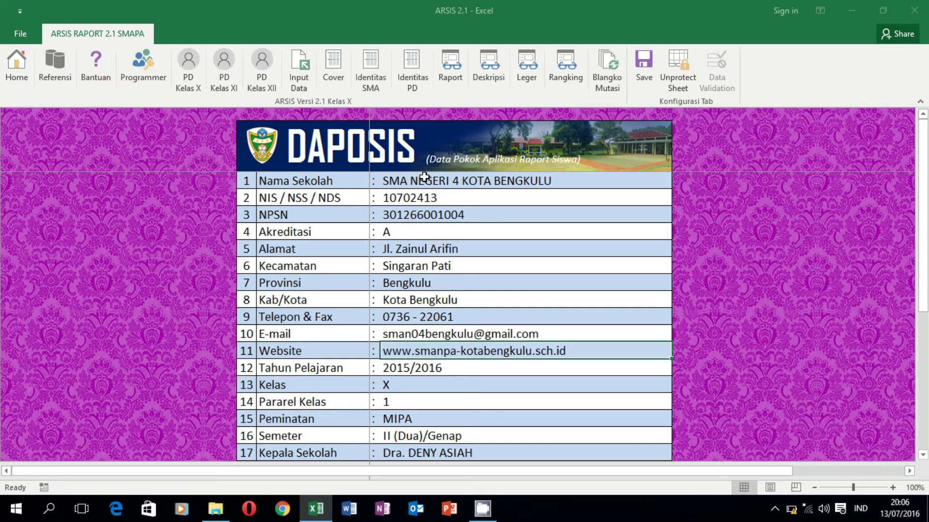
pyautogui.press('Down')
pyautogui.press('Down')
pyautogui.press('Down')
pyautogui.press('Down')
pyautogui.press('Down')
pyautogui.press('Down')
pyautogui.press('Down')
pyautogui.press('Down')
pyautogui.press('Down')
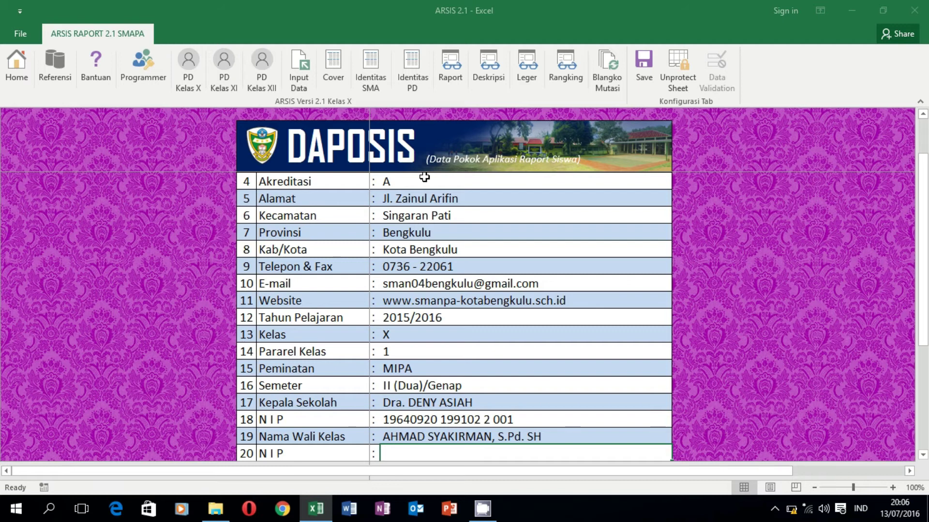
pyautogui.press('Down')
pyautogui.press('Down')
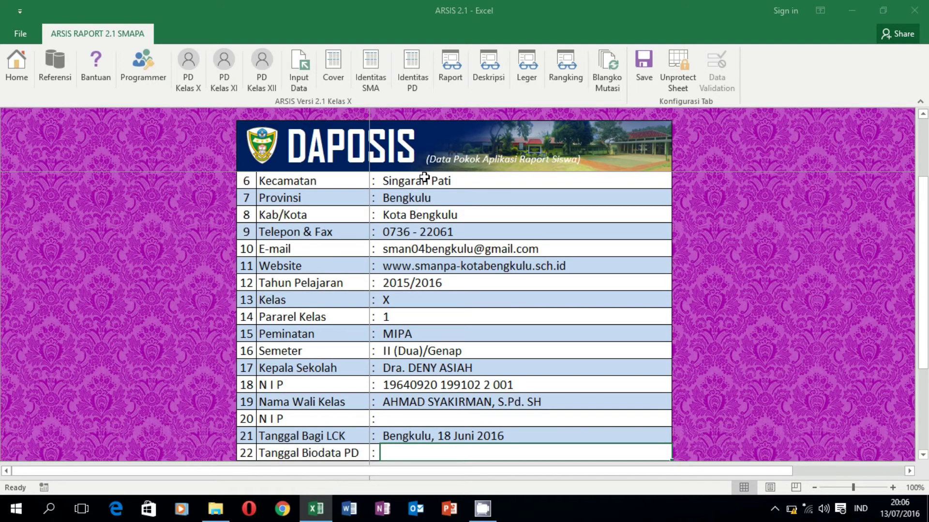
# Check which school years can be chosen for Tahun Pelajaran
pyautogui.press('Up')
pyautogui.press('Up')
pyautogui.press('Up')
pyautogui.press('Up')
pyautogui.press('Up')
pyautogui.press('Up')
pyautogui.press('Up')
pyautogui.press('Up')
pyautogui.press('Up')
pyautogui.press('Up')
pyautogui.press('Up')
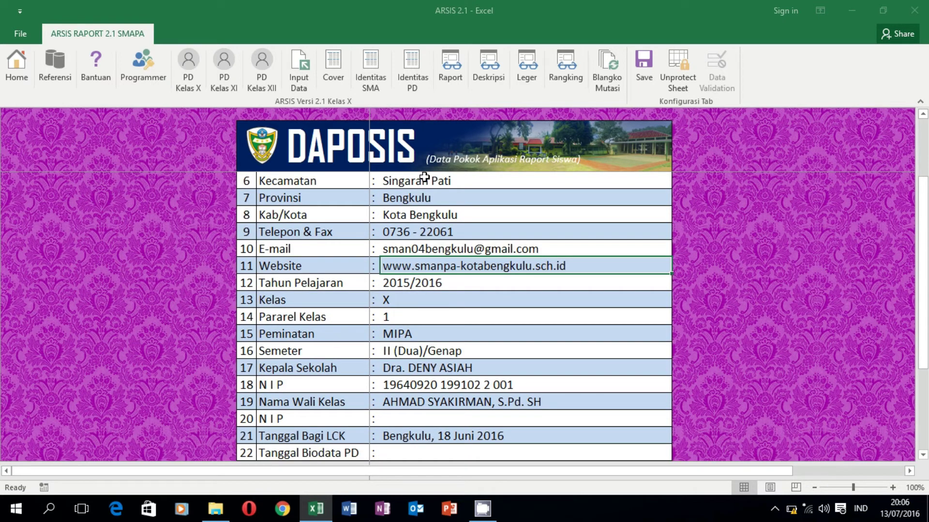
pyautogui.press('Down')
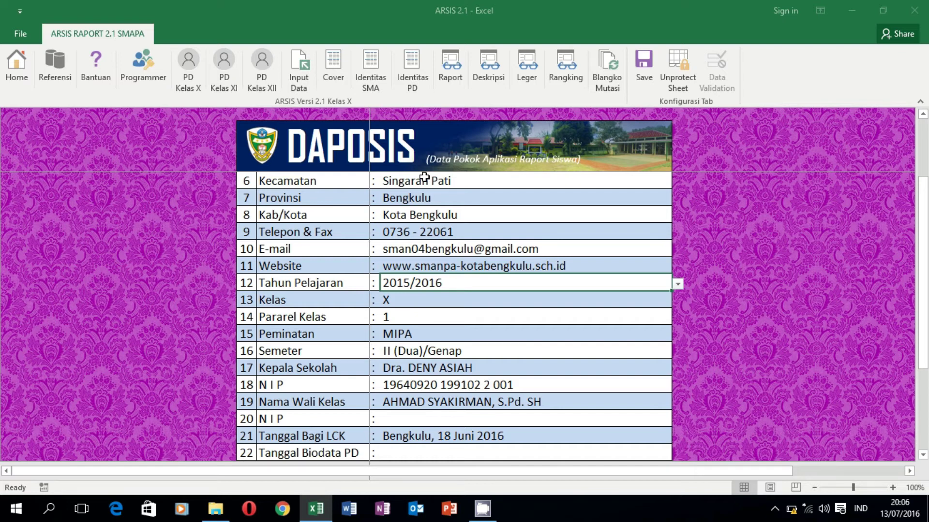
pyautogui.click(678, 284)
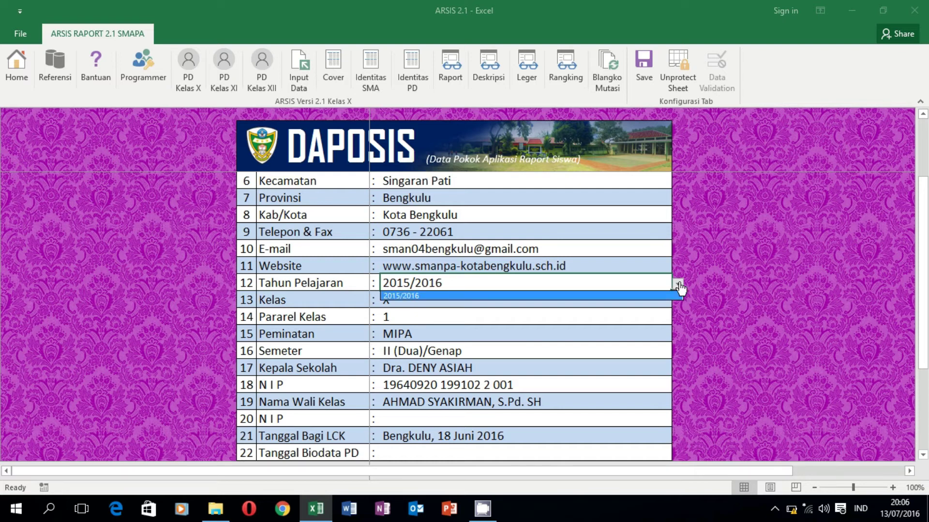
pyautogui.click(678, 285)
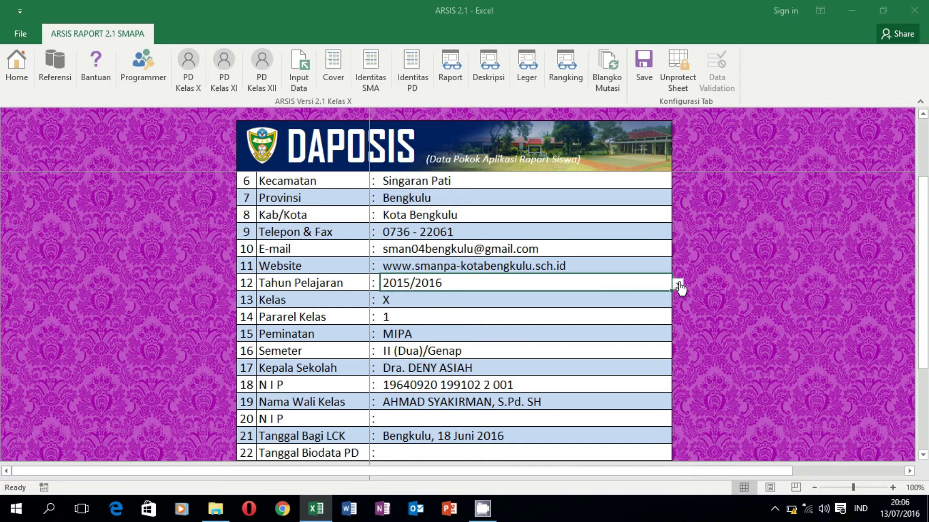
pyautogui.click(678, 285)
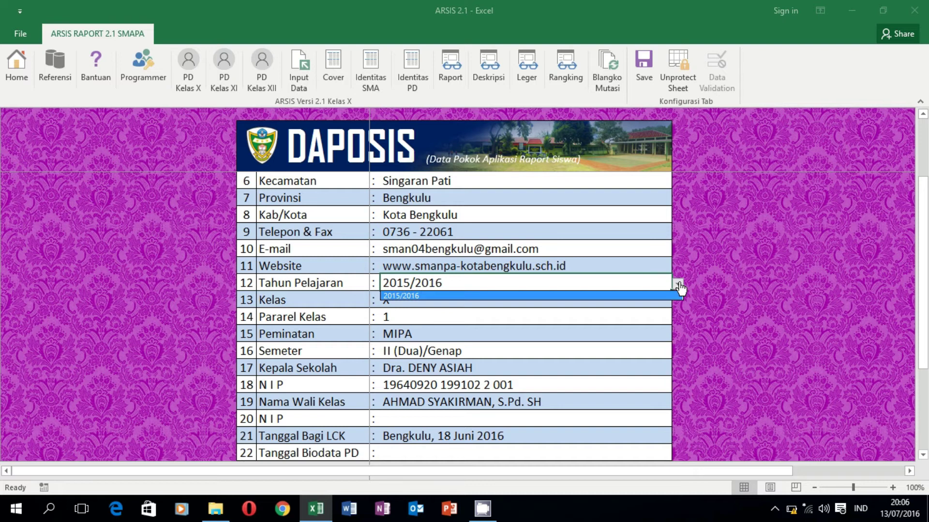
pyautogui.click(678, 285)
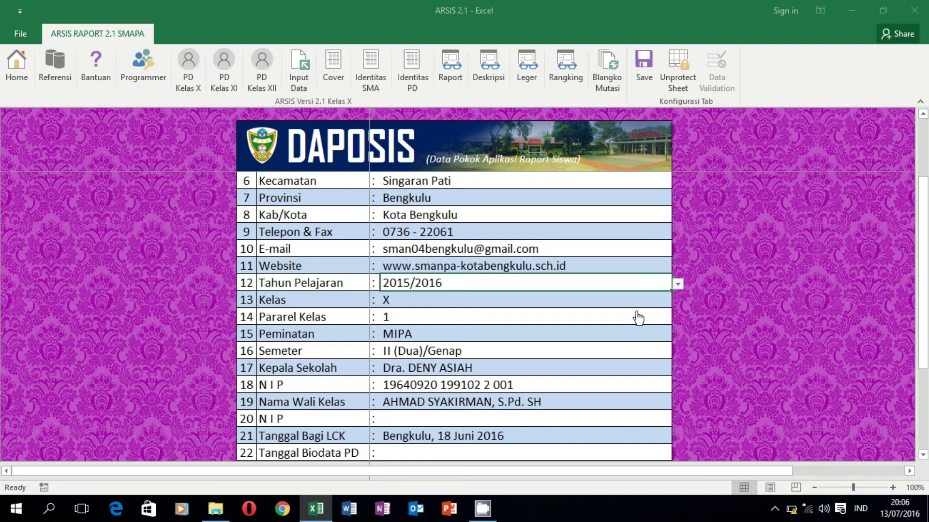
# Choose X as the Kelas value in the DAPOSIS sheet
pyautogui.click(667, 302)
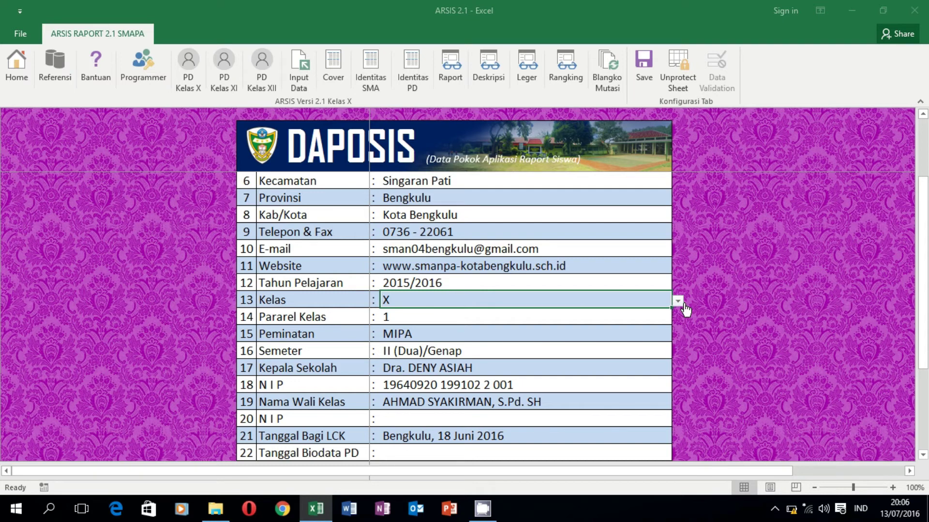
pyautogui.click(678, 302)
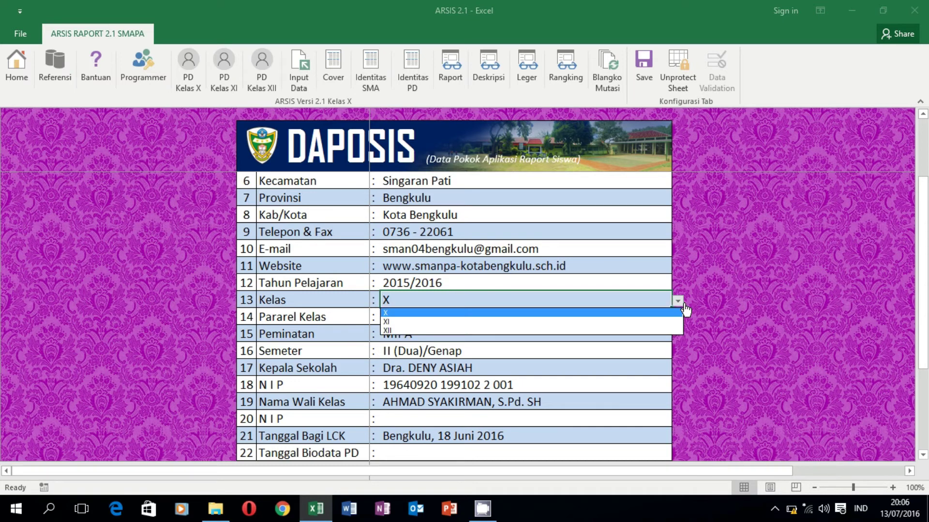
pyautogui.click(643, 314)
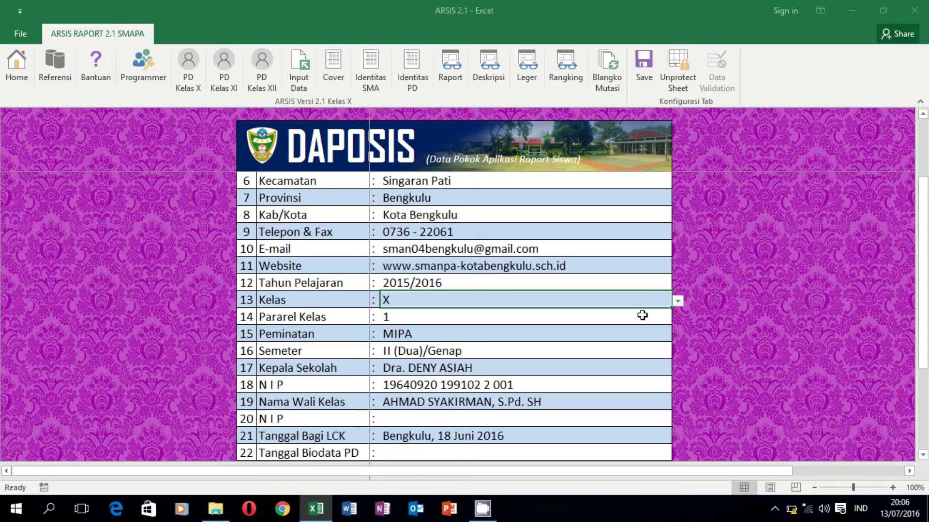
# Examine the choices for Pararel Kelas and Peminatan, and go on to the Nama Wali Kelas and Tanggal Bagi LCK fields
pyautogui.click(643, 316)
pyautogui.click(678, 318)
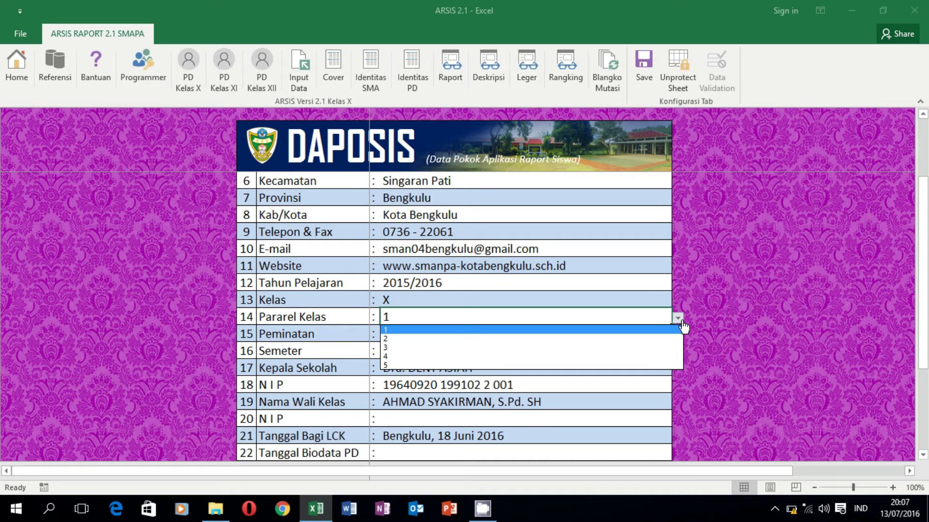
pyautogui.click(682, 323)
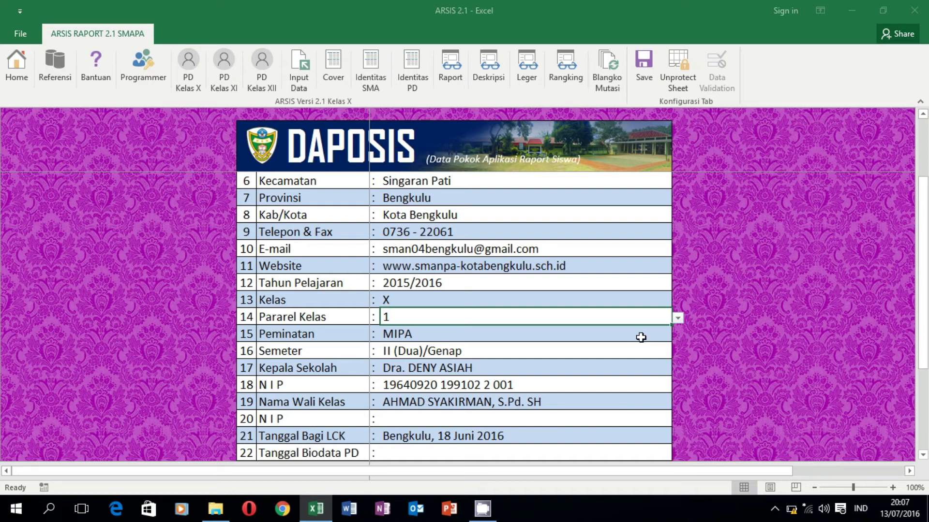
pyautogui.click(641, 337)
pyautogui.click(677, 336)
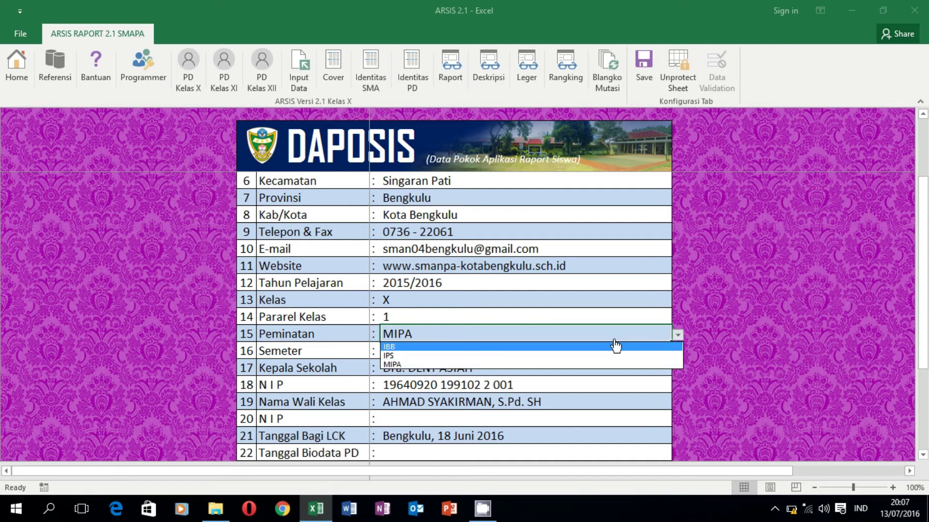
pyautogui.click(629, 398)
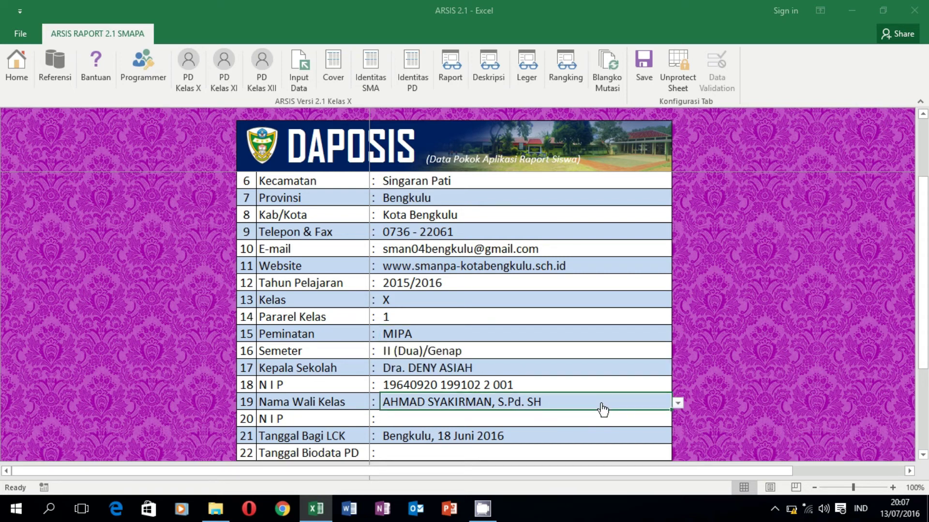
pyautogui.press('Down')
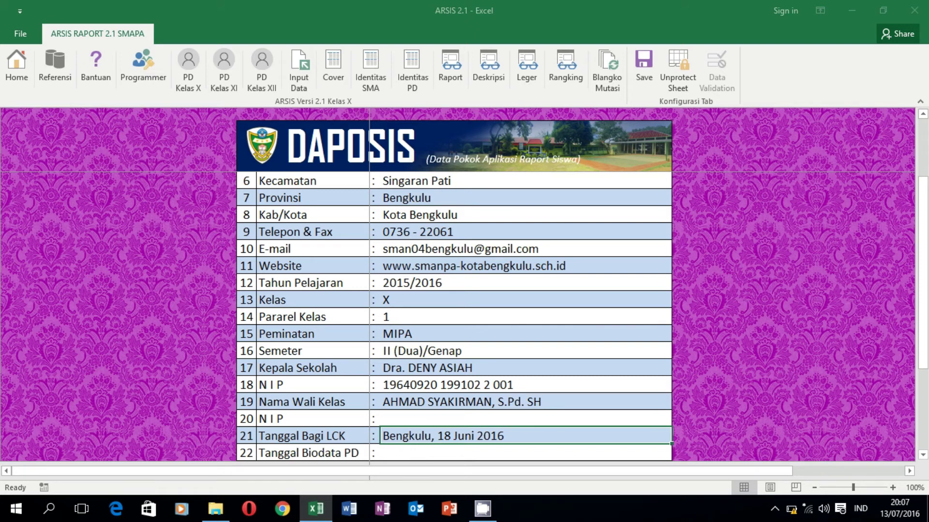